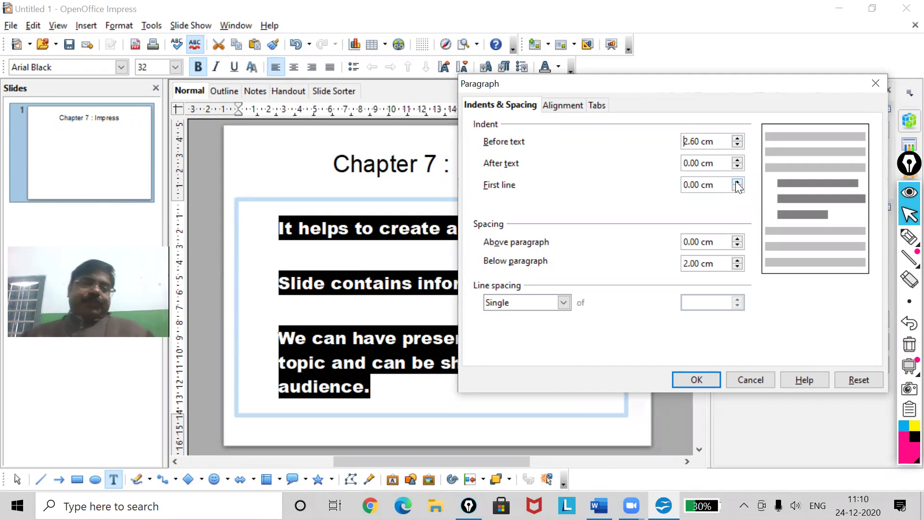
Close the paragraph settings, mark the starts of the three text paragraphs with pen strokes, and clear the annotations.
left_click(876, 83)
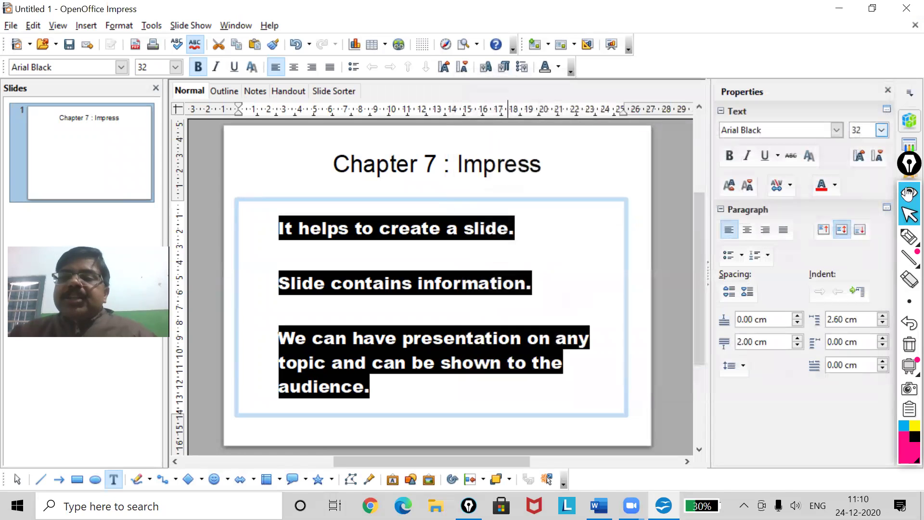
left_click(910, 236)
left_click_drag(254, 225, 280, 215)
left_click_drag(251, 291, 278, 279)
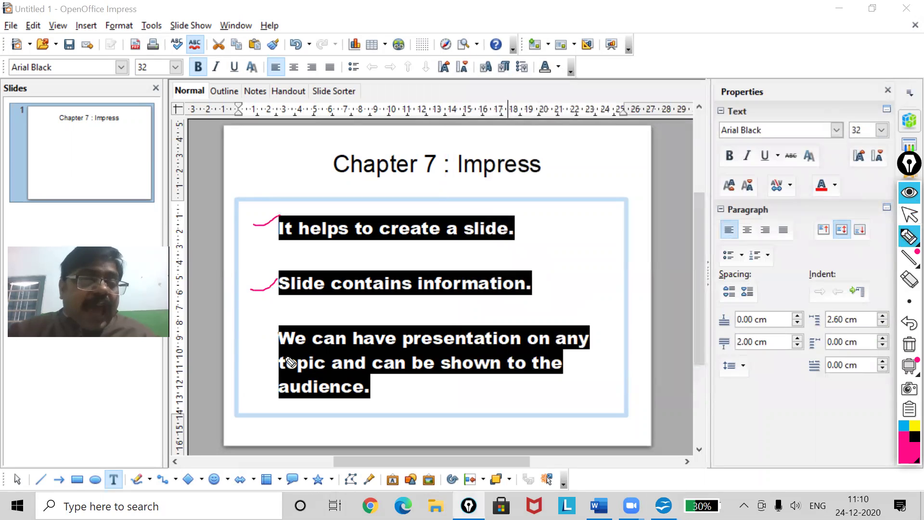
mouse_move(264, 361)
left_mouse_down()
mouse_move(256, 383)
mouse_move(268, 393)
left_mouse_up()
left_click_drag(259, 335, 279, 329)
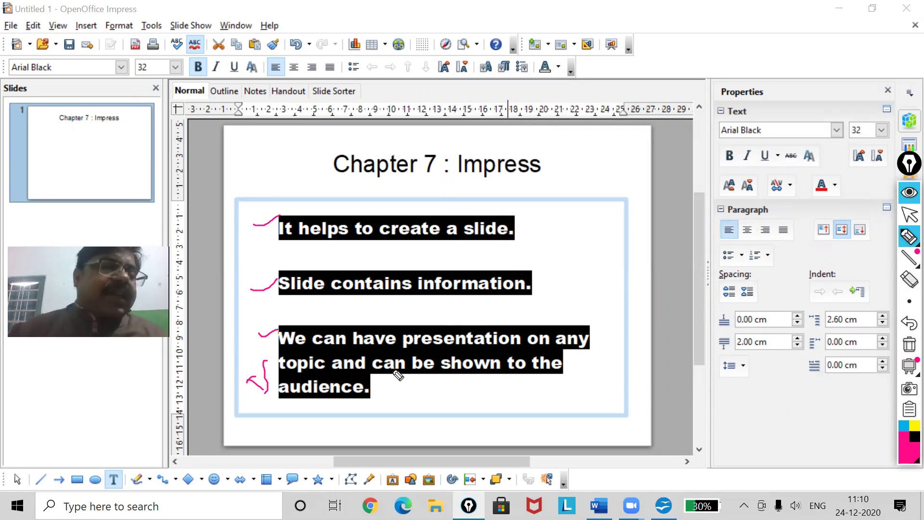
left_click(910, 344)
left_click(910, 215)
Set the first-line indent of the three selected paragraphs to 1.20 cm.
left_click(120, 25)
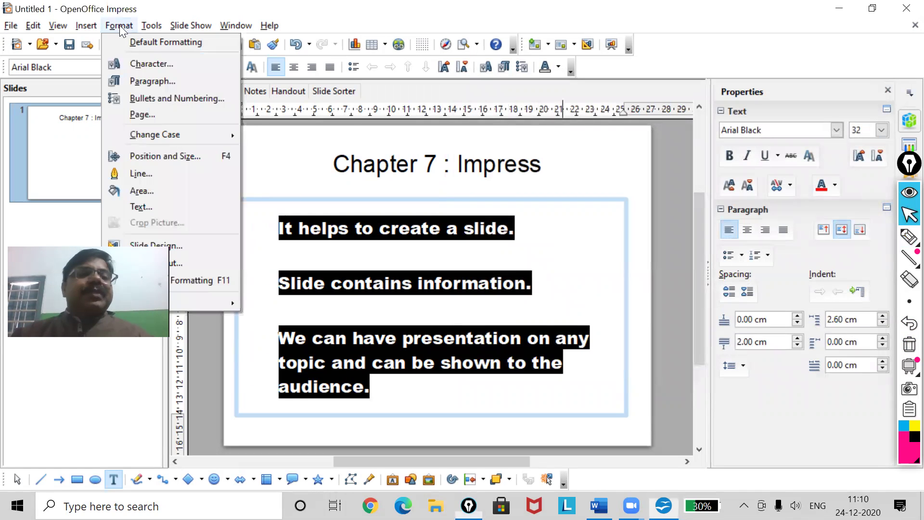
left_click(131, 80)
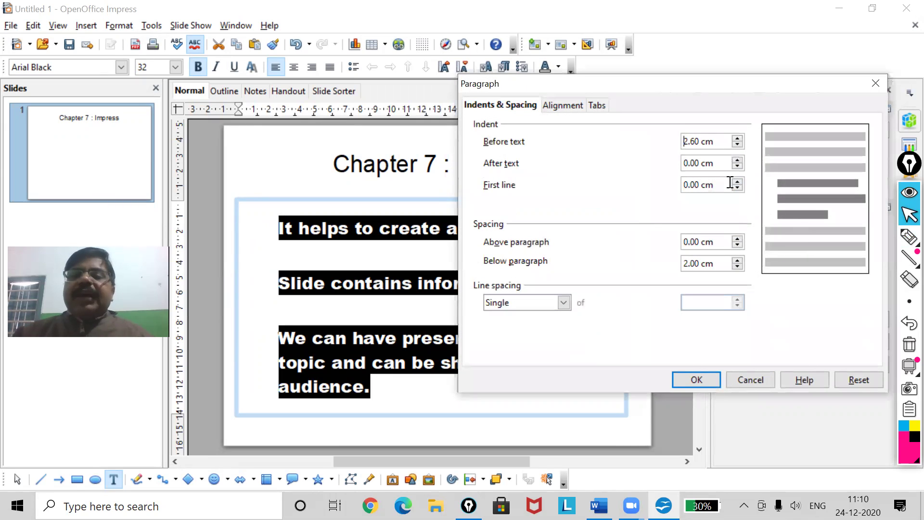
left_click(737, 181)
left_click(737, 181)
left_click(736, 181)
left_click(737, 182)
left_click(737, 182)
left_click(737, 182)
left_click(737, 181)
left_click(736, 182)
left_click(736, 181)
left_click(737, 182)
left_click(737, 182)
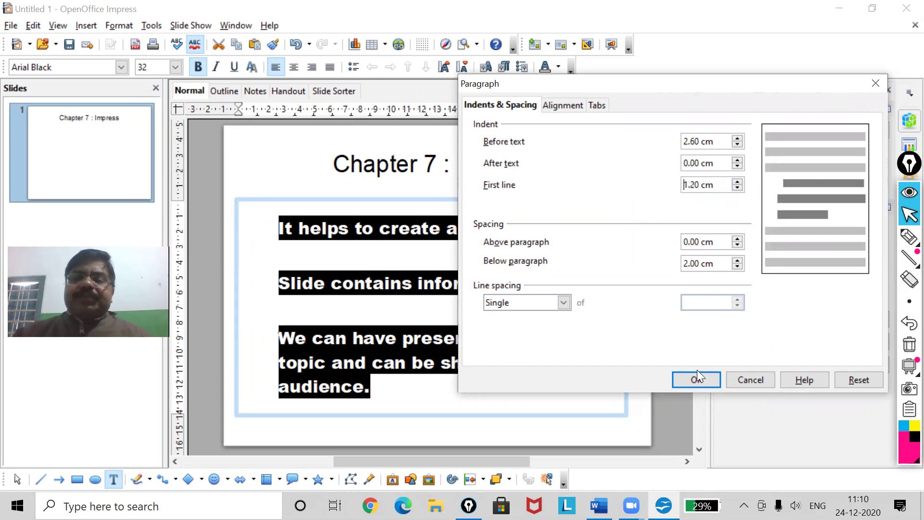
left_click(696, 379)
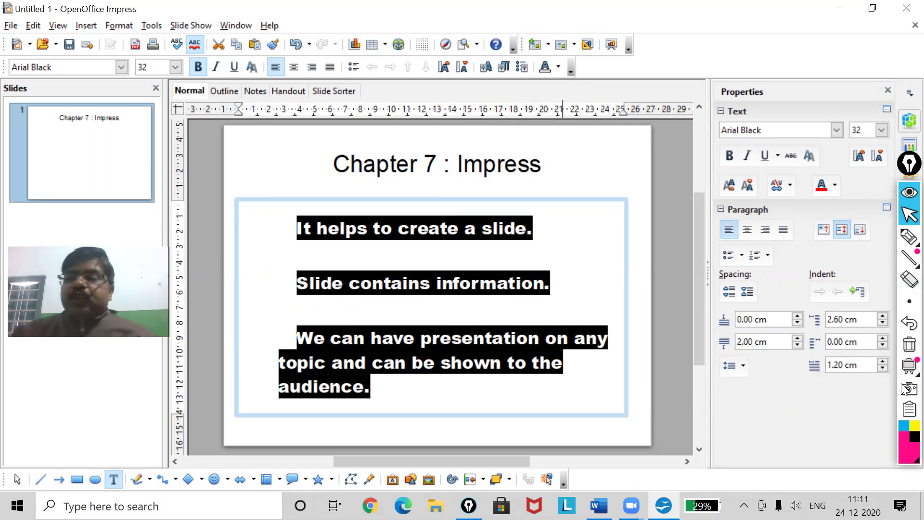
Underline the indent gap before each paragraph's first line with the annotation pen and clear the marks.
mouse_move(909, 237)
left_click(841, 237)
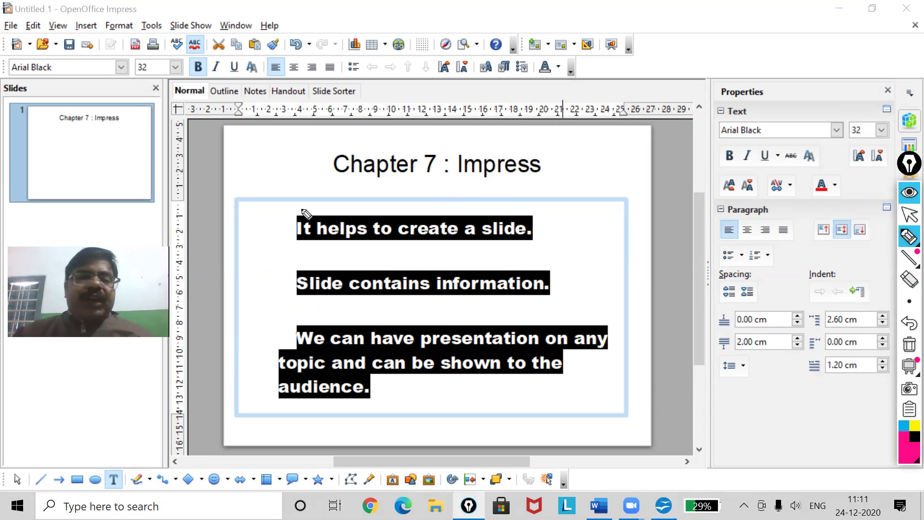
left_click_drag(247, 233, 297, 234)
left_click_drag(240, 287, 294, 288)
left_click(245, 340)
left_click_drag(245, 341, 293, 340)
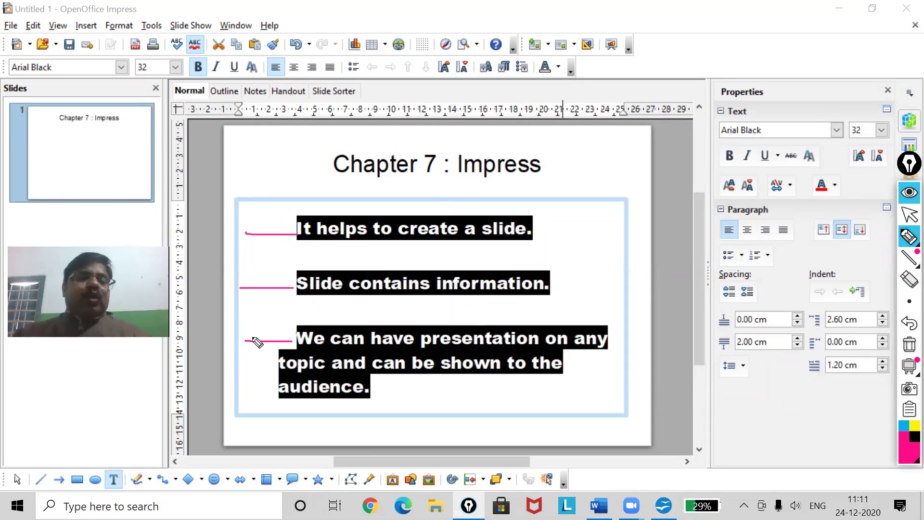
left_click_drag(245, 341, 294, 340)
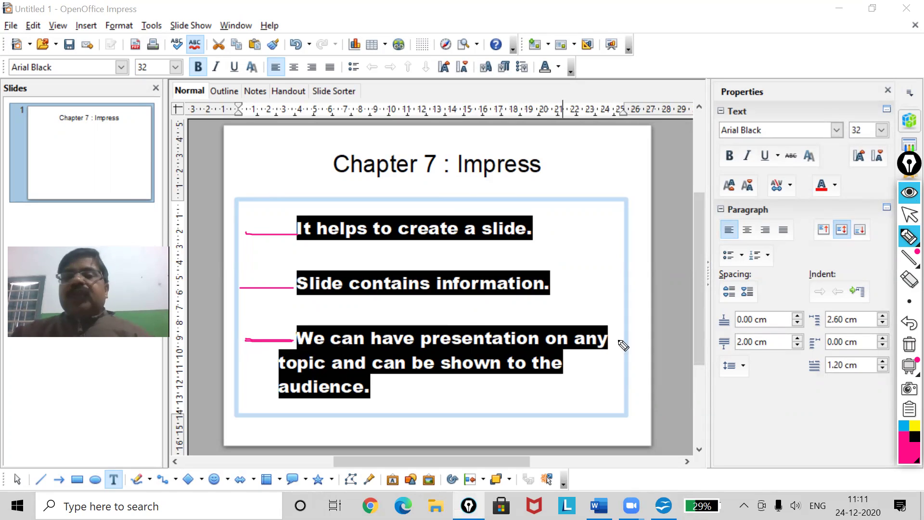
left_click(909, 345)
left_click(909, 216)
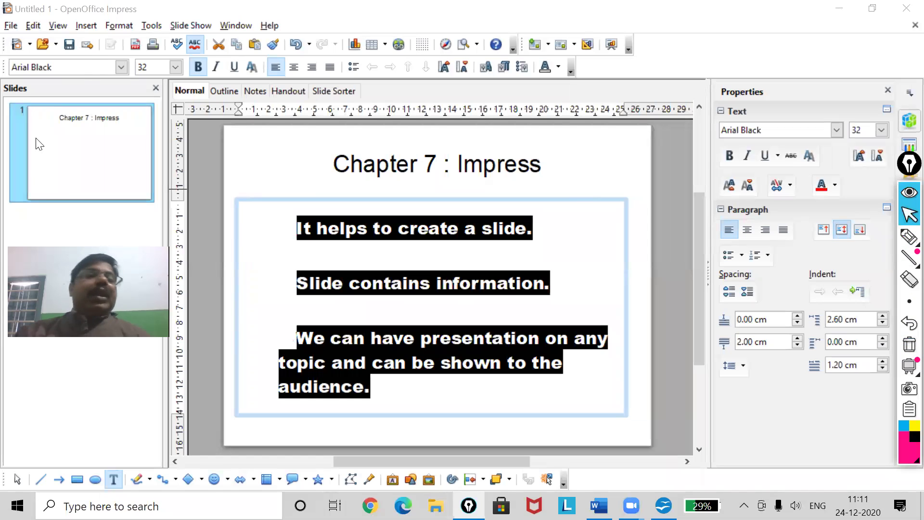
Number the three selected paragraphs with the (a), (b), (c) numbering style.
left_click(119, 25)
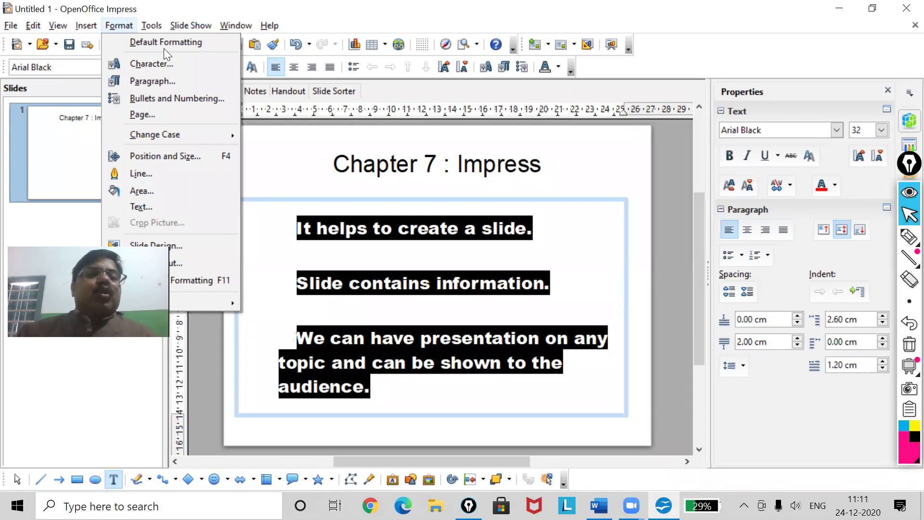
left_click(181, 101)
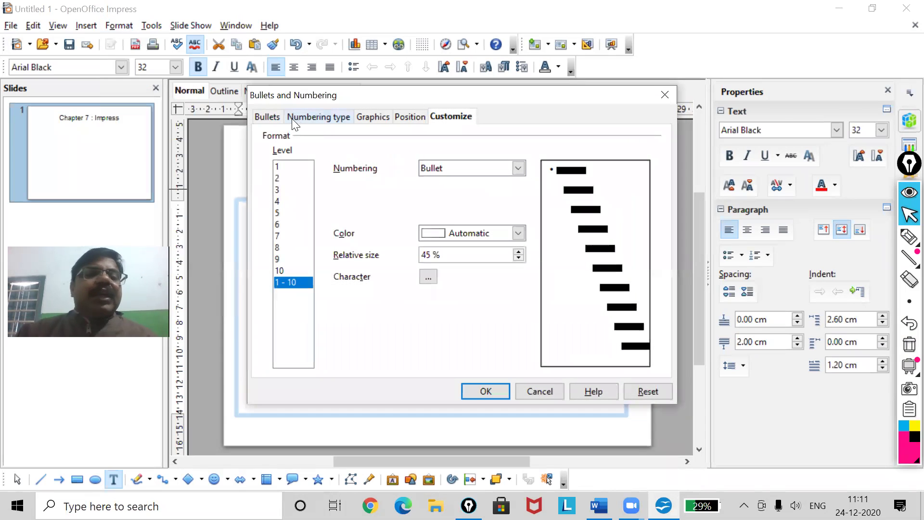
left_click(267, 117)
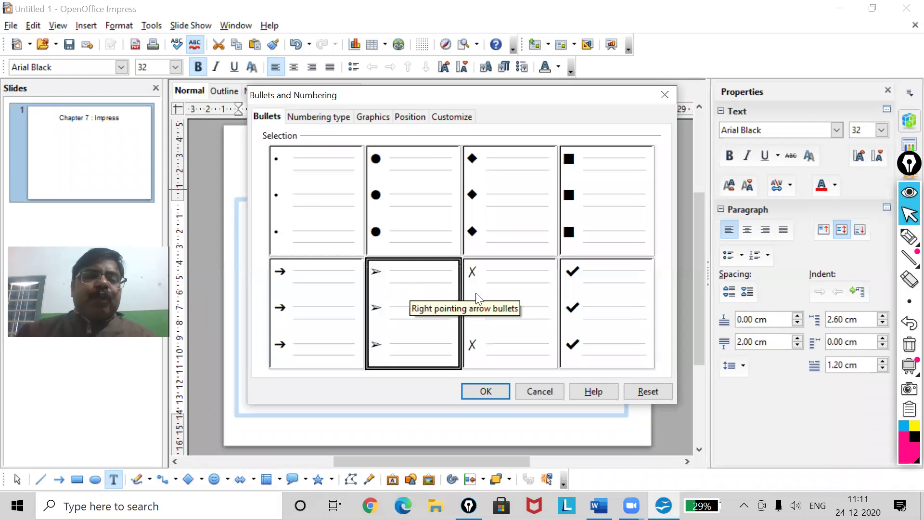
left_click(322, 119)
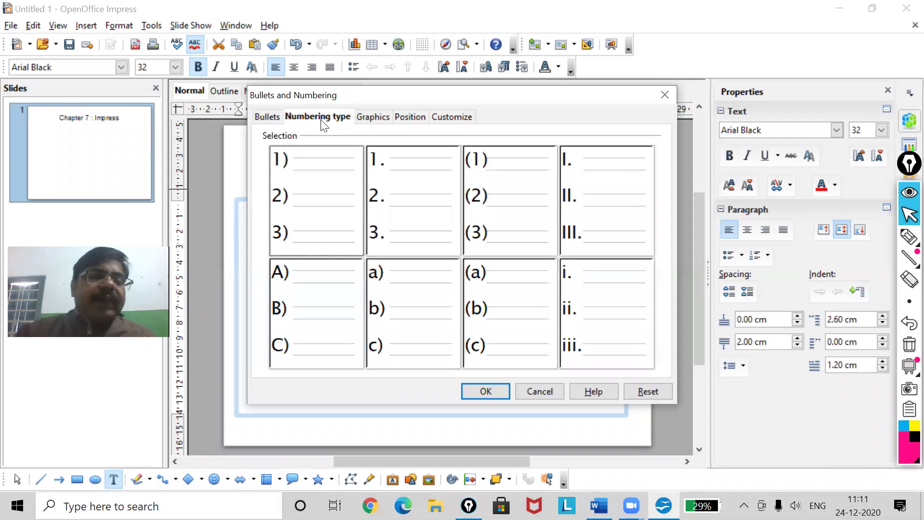
left_click(409, 233)
left_click(485, 226)
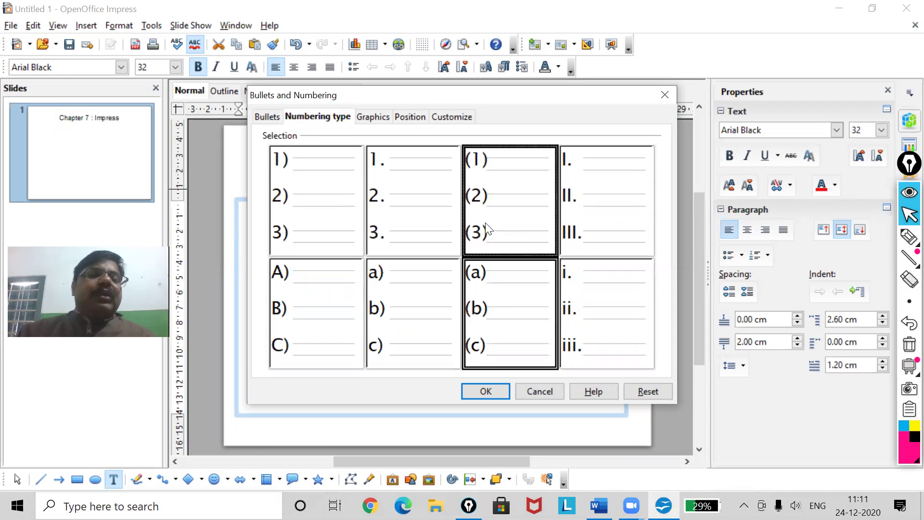
left_click(386, 118)
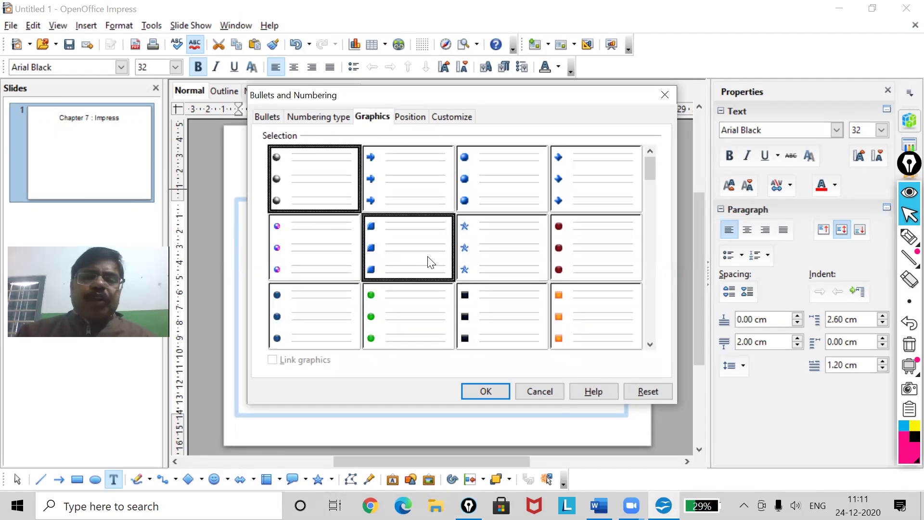
left_click(371, 193)
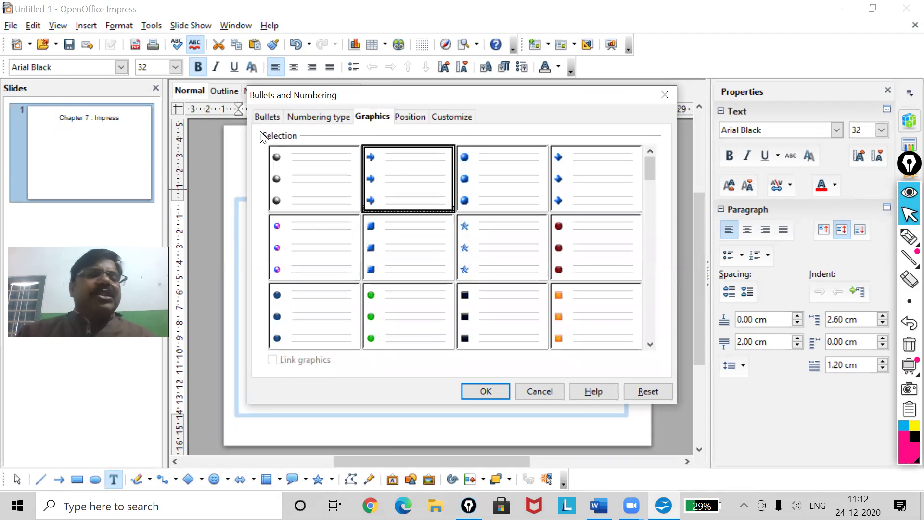
left_click(308, 121)
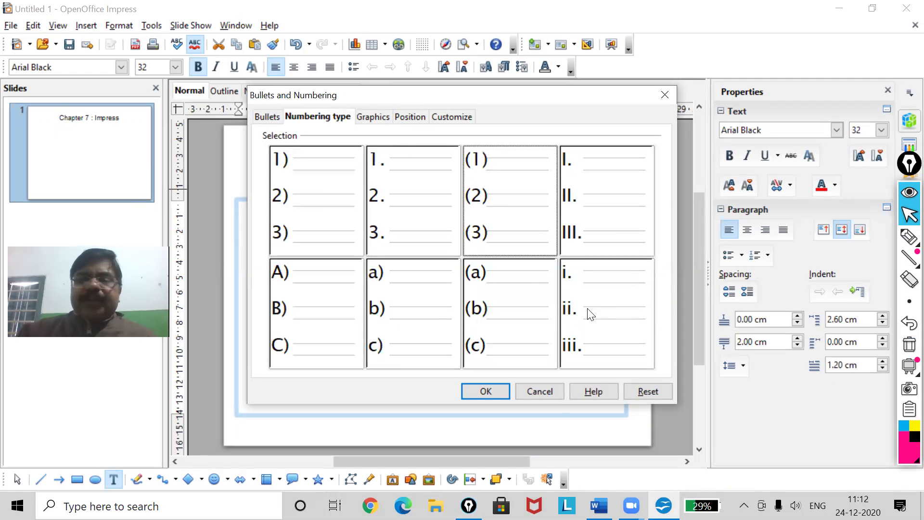
left_click(505, 306)
left_click(487, 392)
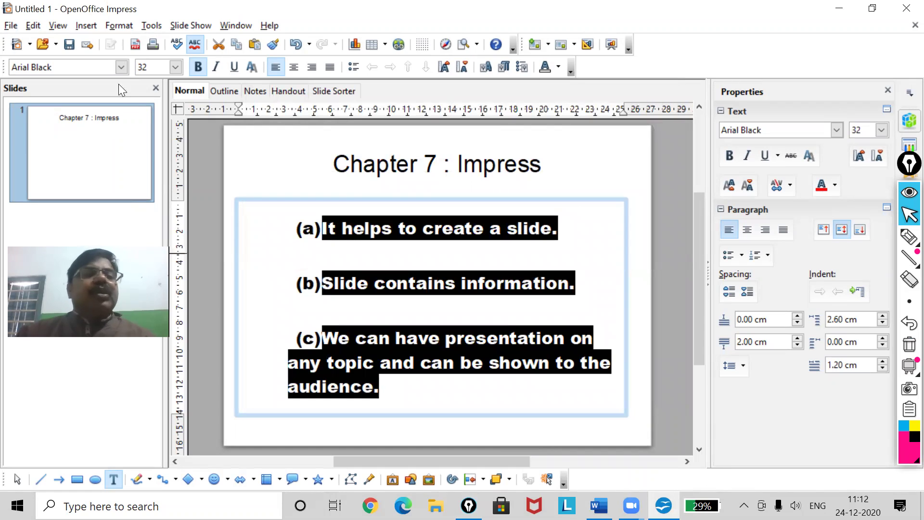
Try a page width of 28.10 cm in the page setup and close it without applying.
left_click(121, 25)
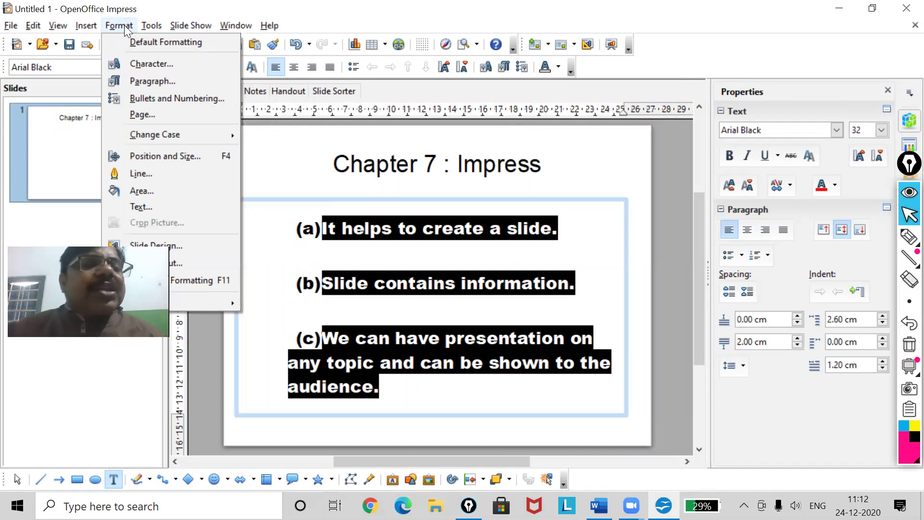
left_click(147, 115)
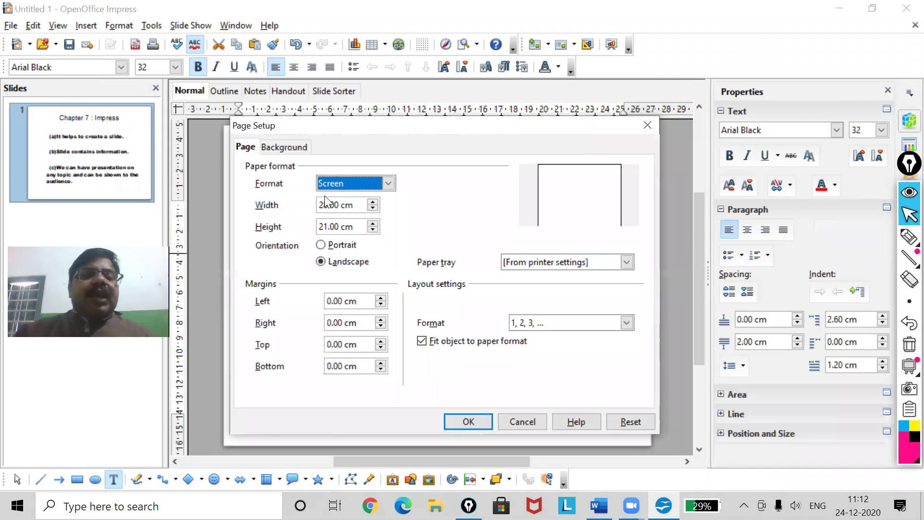
left_click(373, 201)
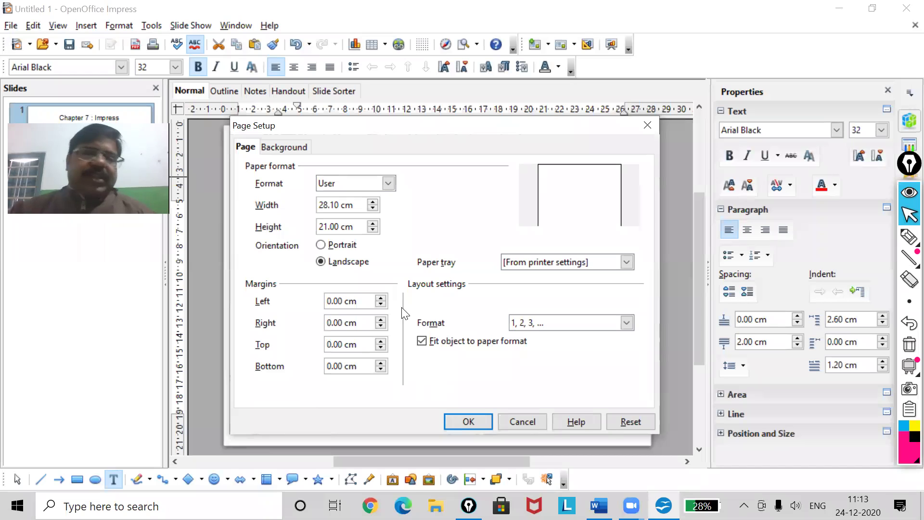
left_click(656, 123)
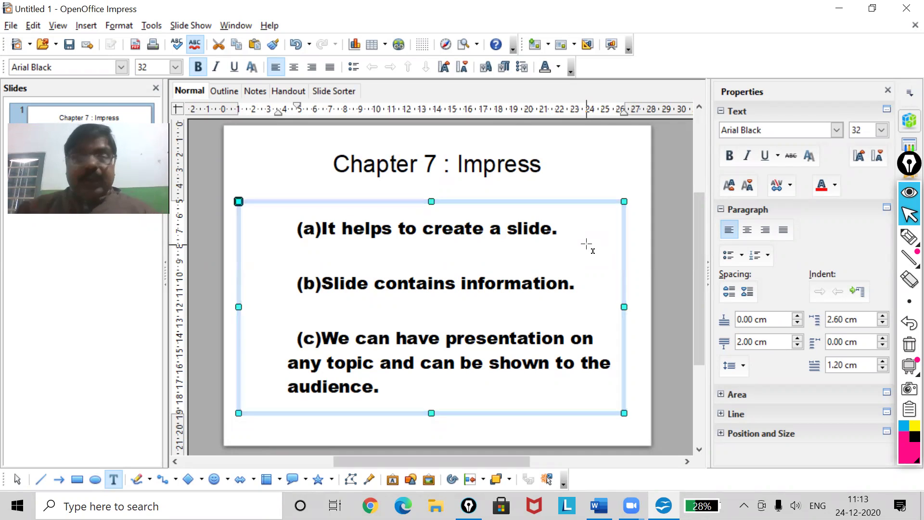
left_click(117, 27)
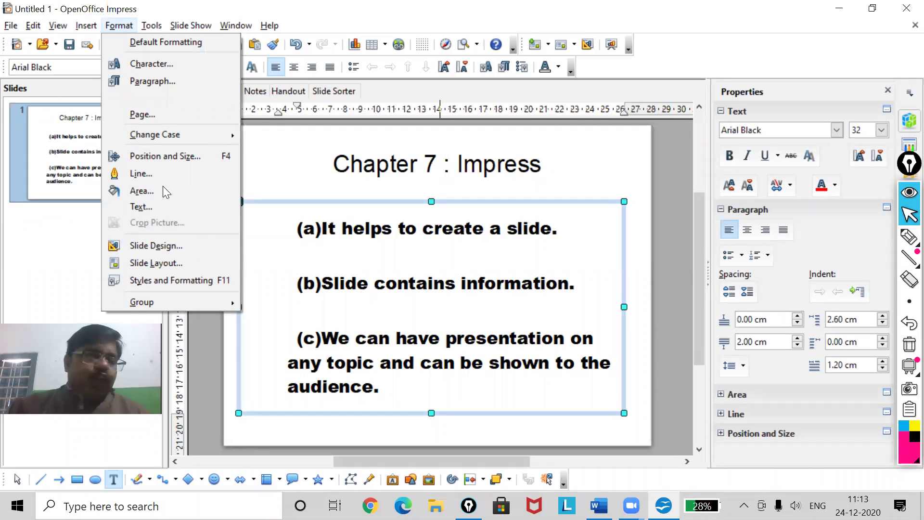
key("Escape")
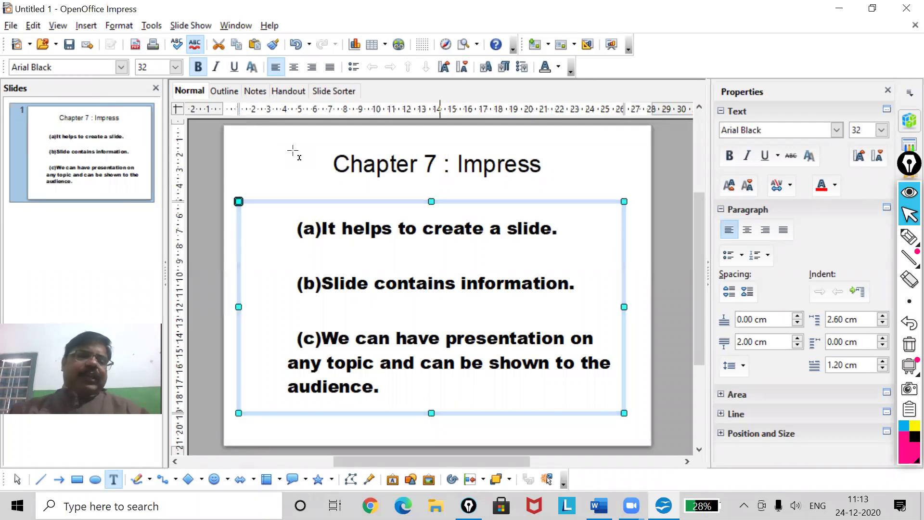